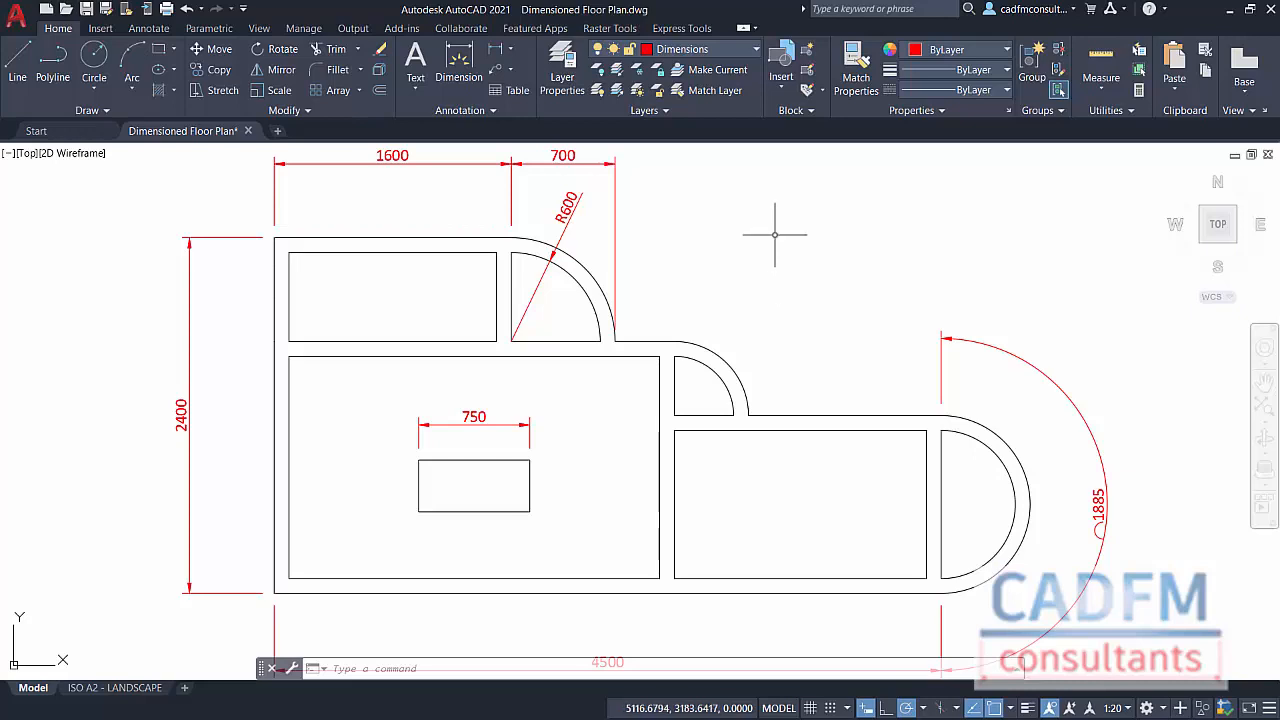
Step: Set the crosshair size to 100 percent in the display options and apply the change
right_click(777, 238)
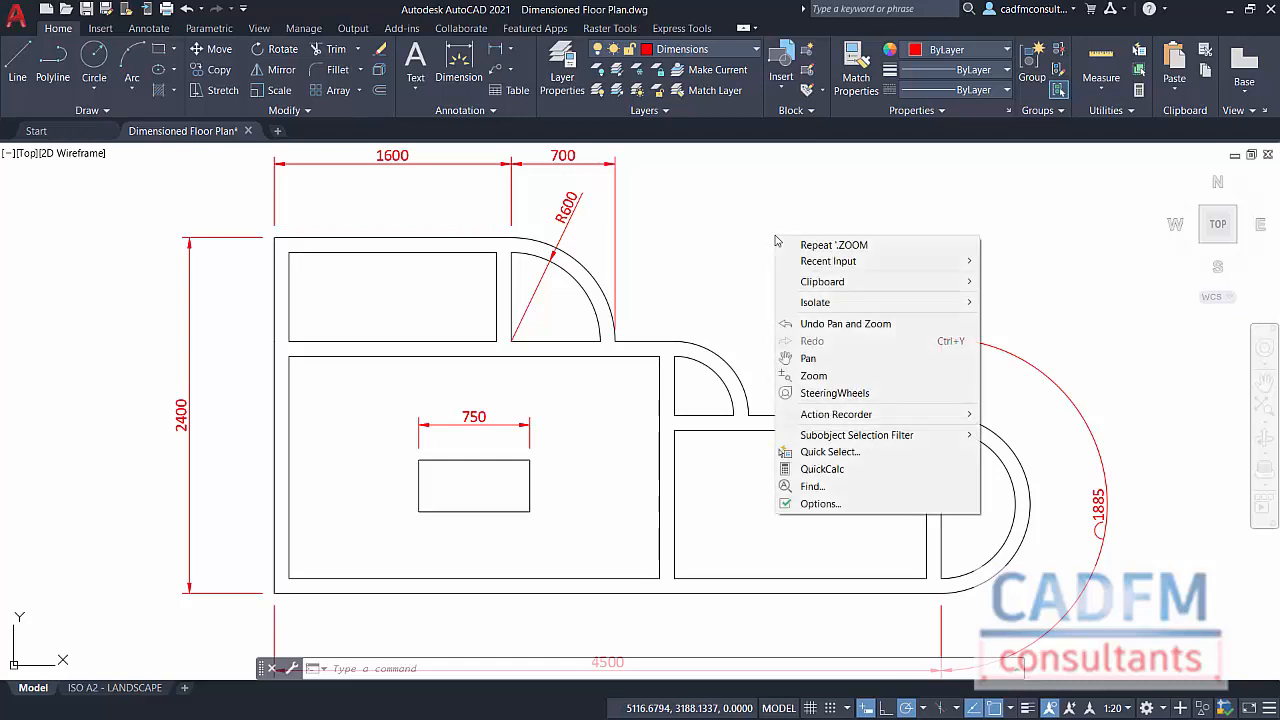
left_click(830, 505)
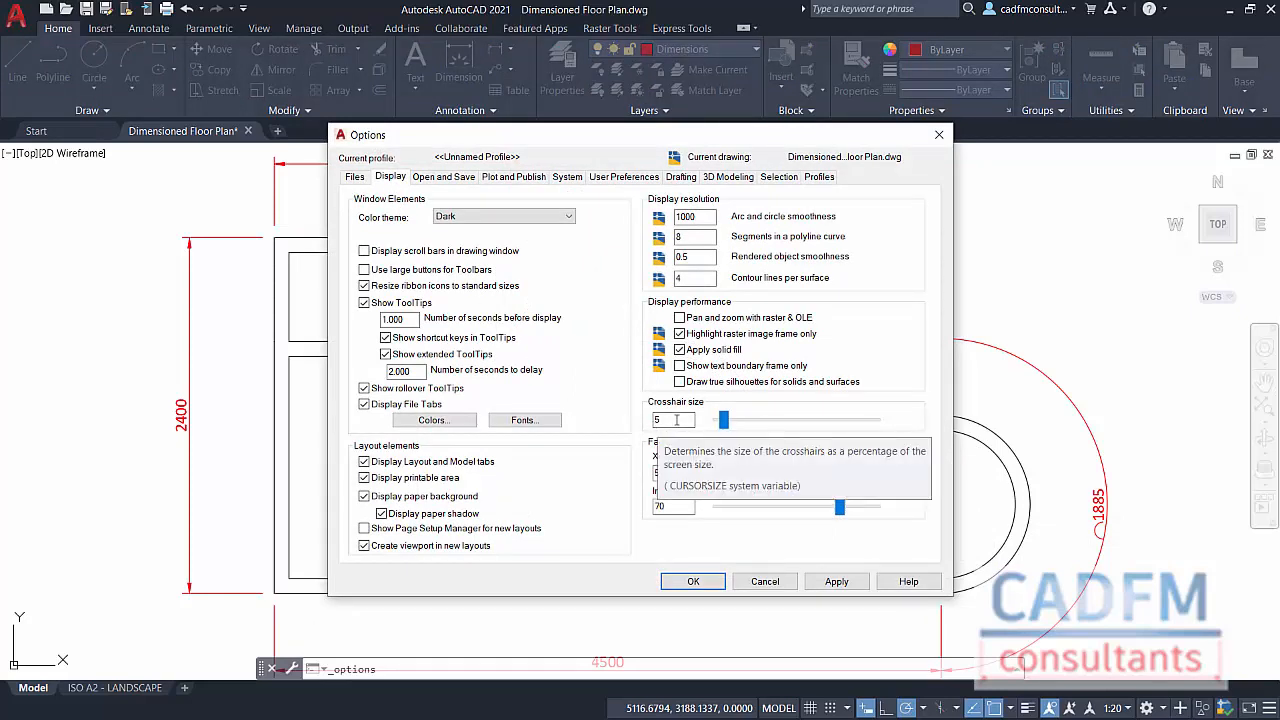
double_click(676, 420)
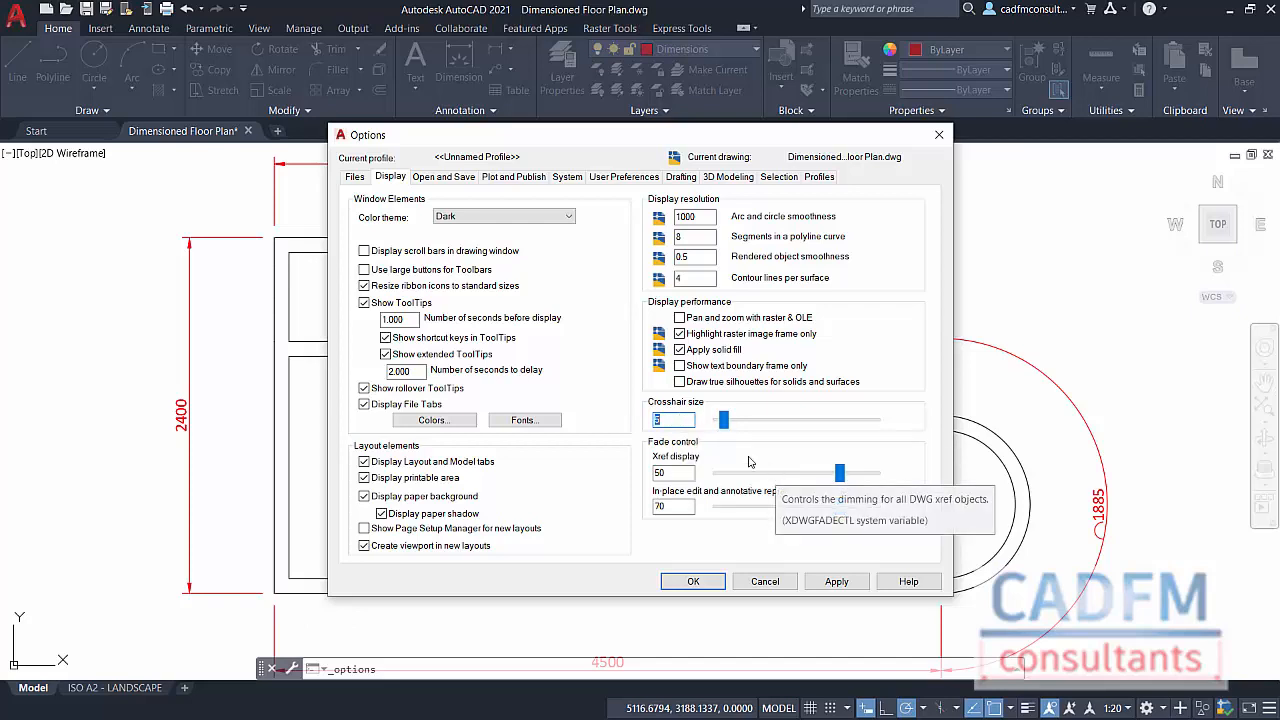
left_click_drag(724, 420, 883, 427)
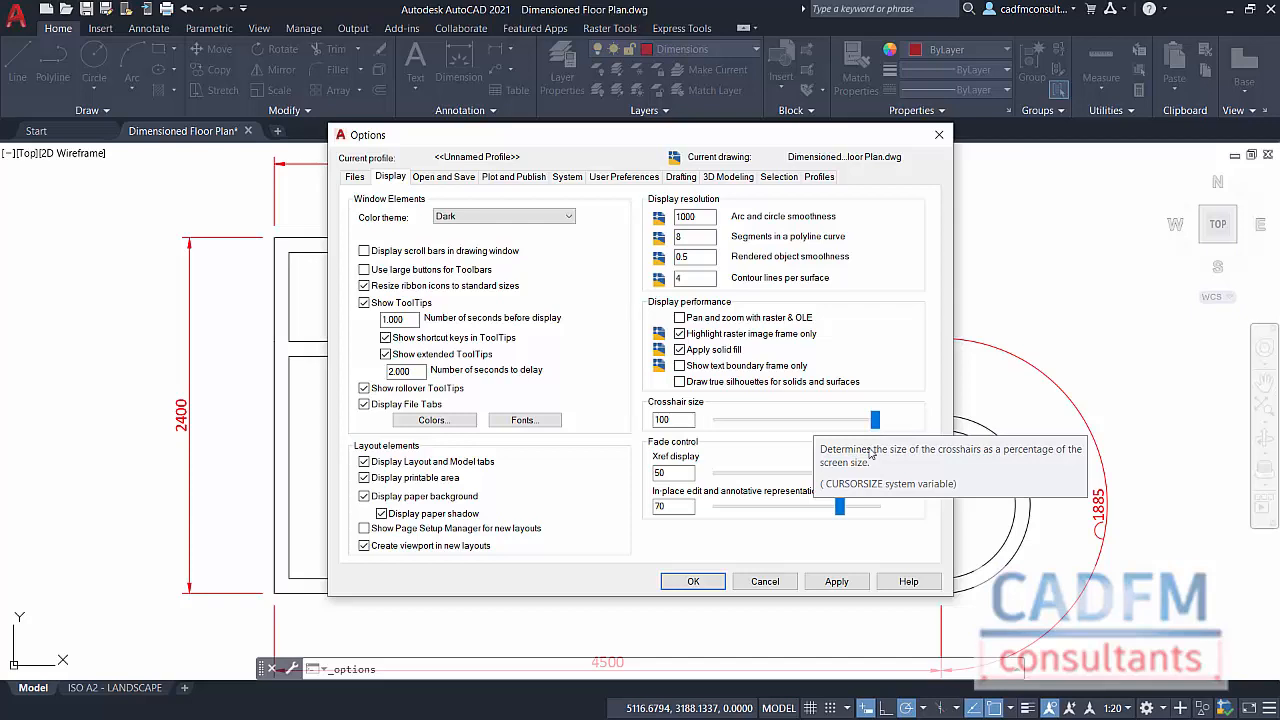
left_click(837, 584)
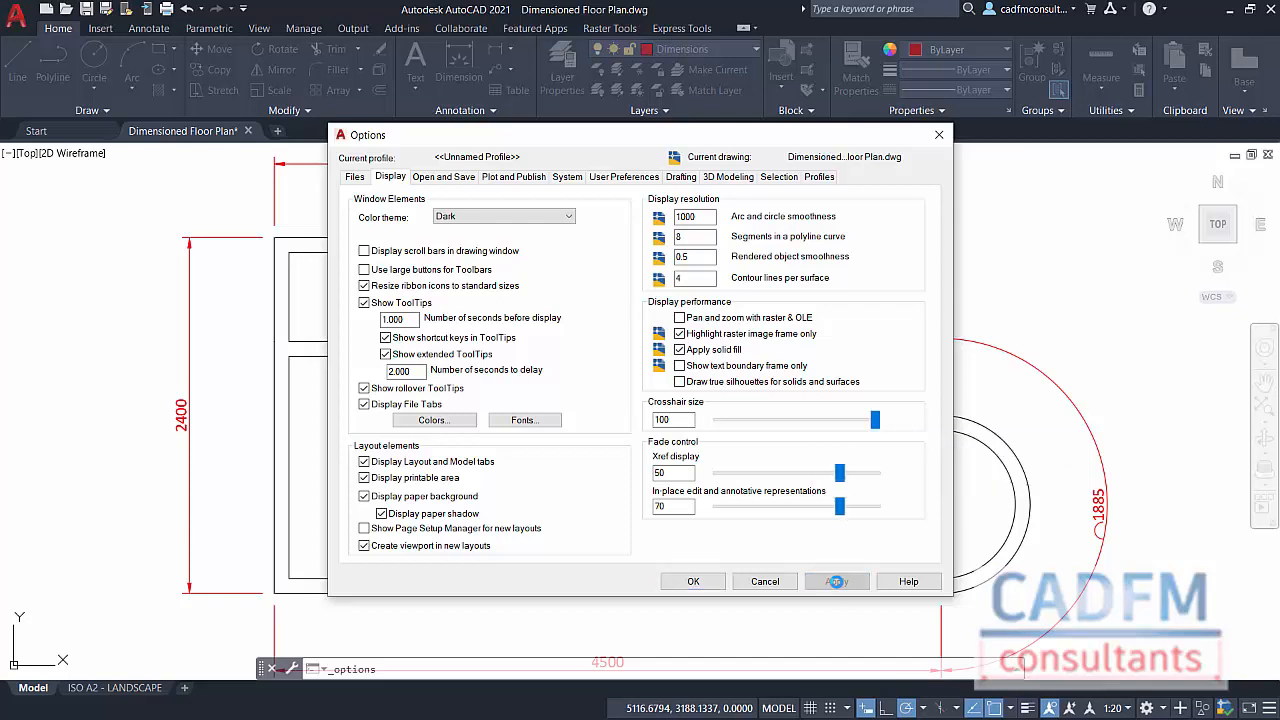
left_click(693, 581)
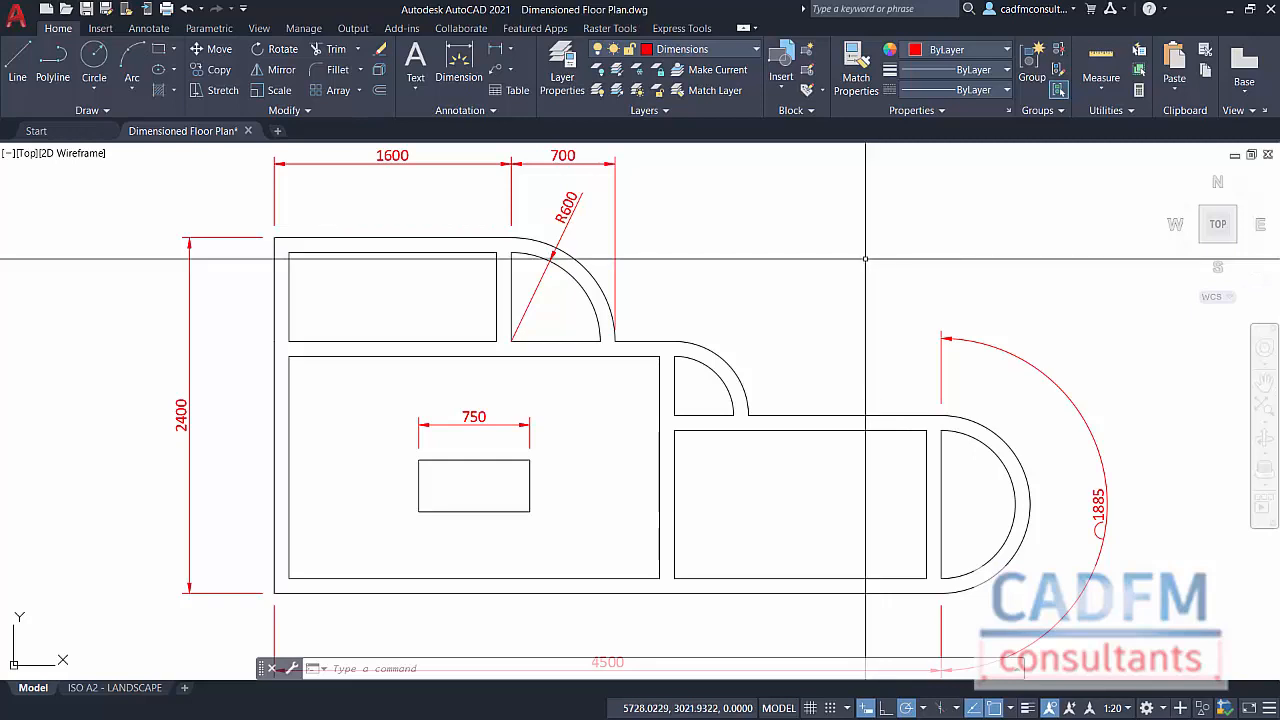
Step: Change the crosshairs color for 2D model space to Magenta in the drawing window colors and accept the options
right_click(776, 228)
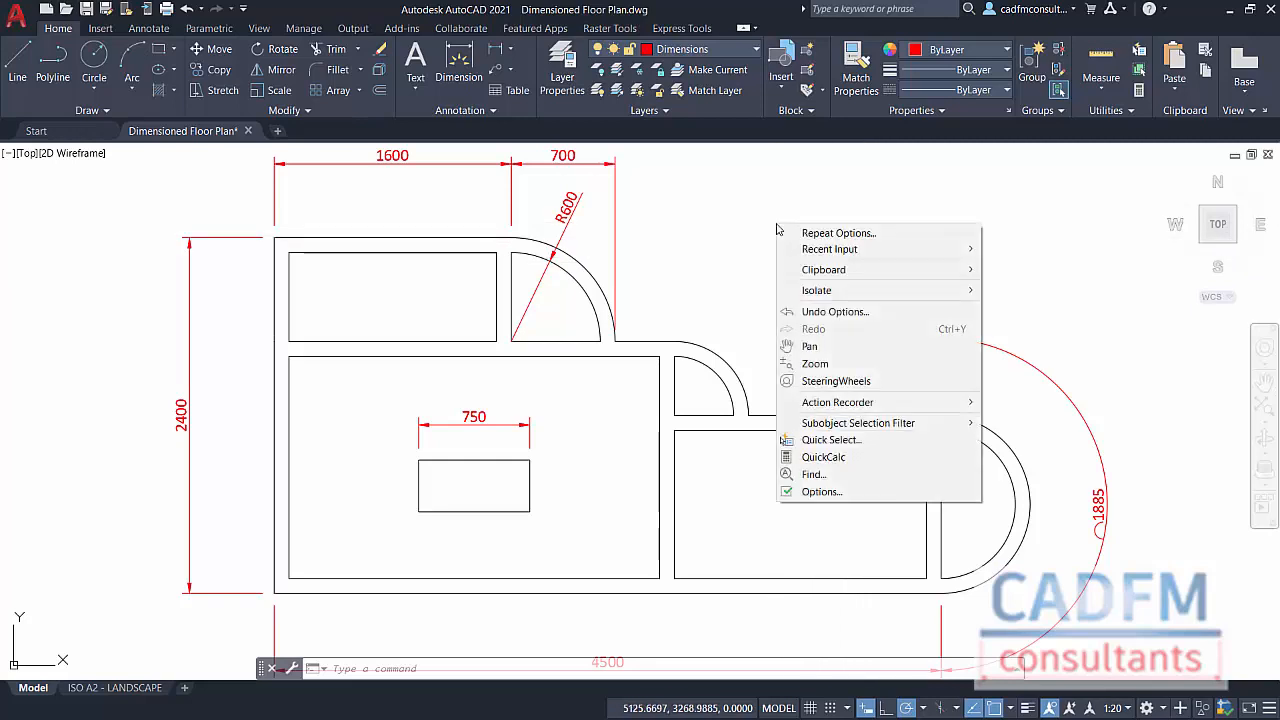
left_click(840, 492)
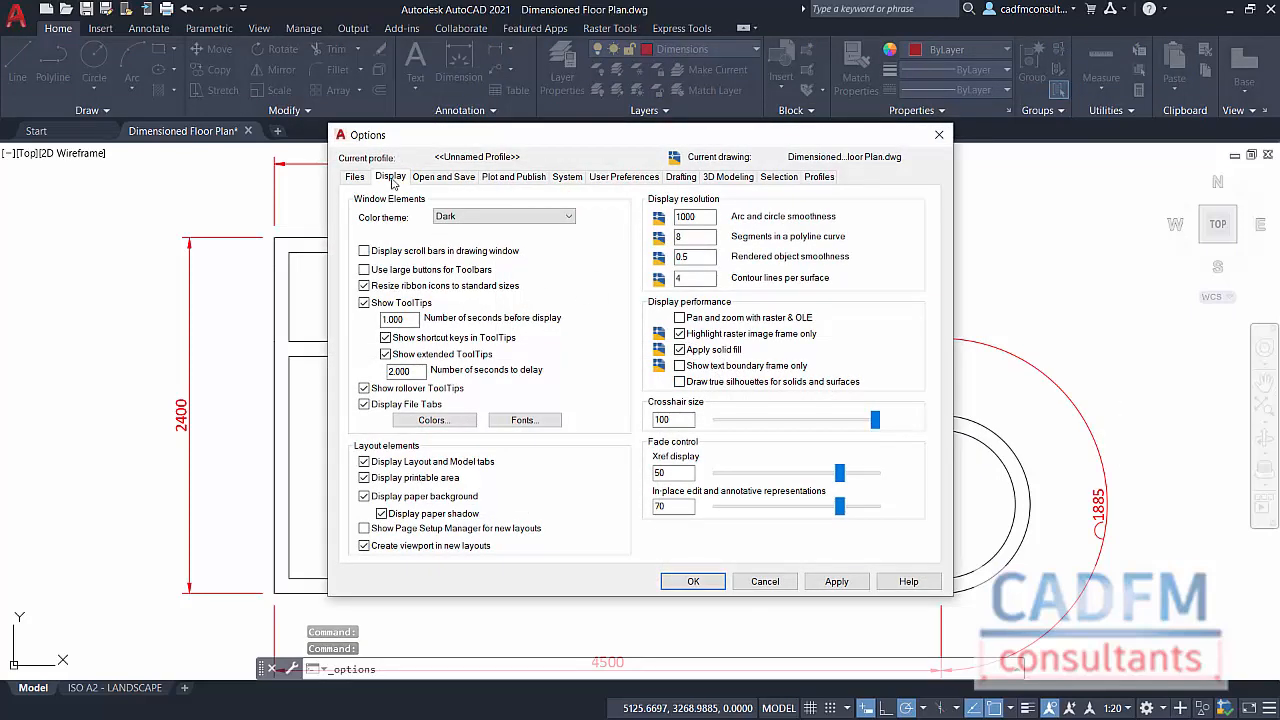
left_click(450, 421)
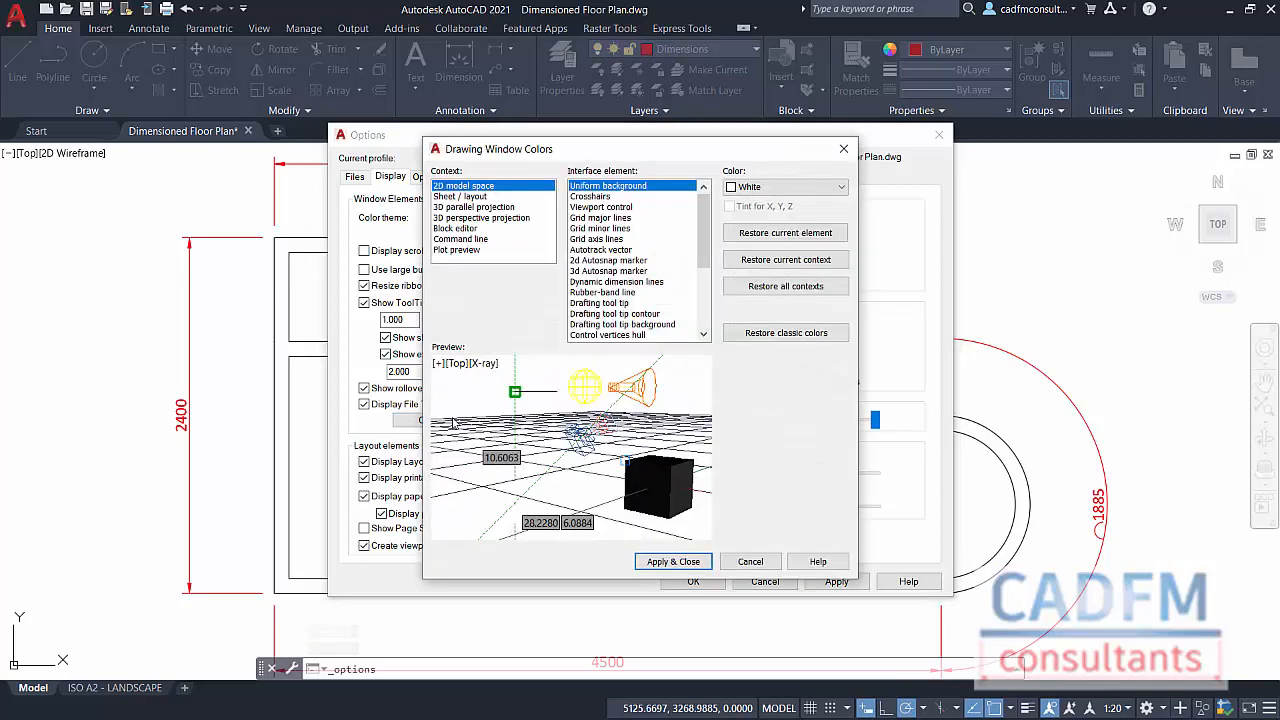
left_click(595, 199)
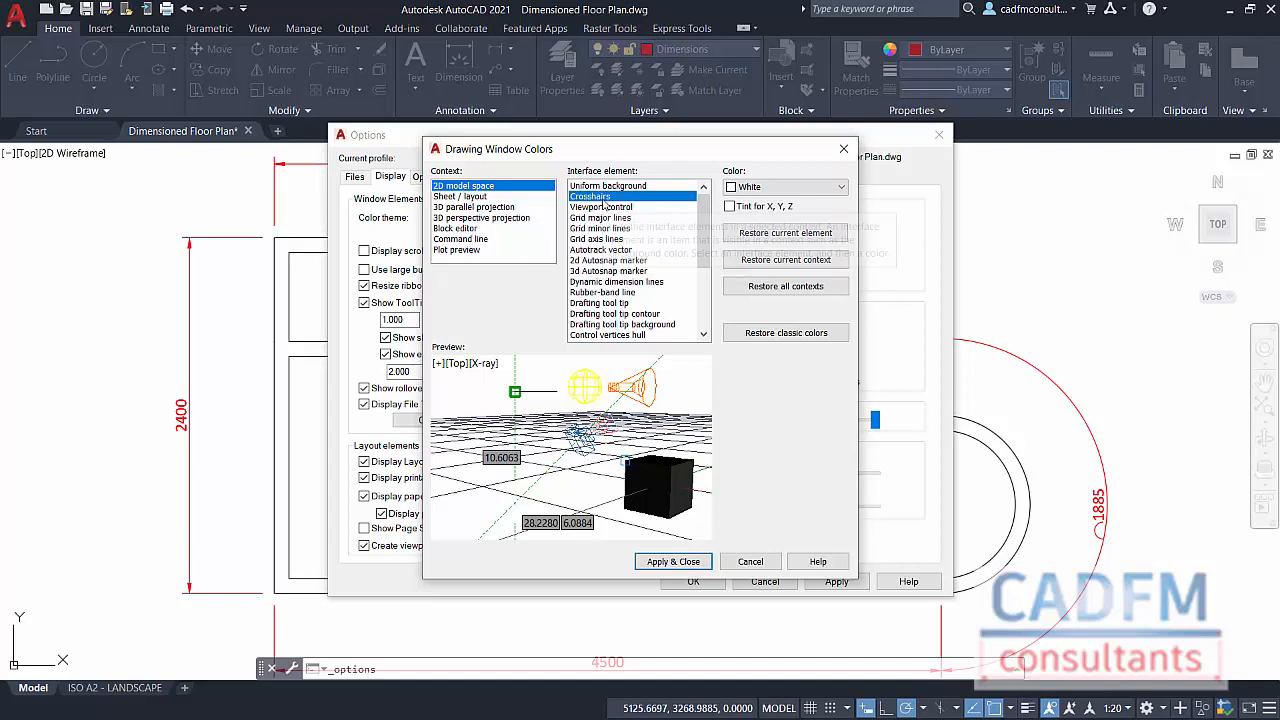
left_click(841, 187)
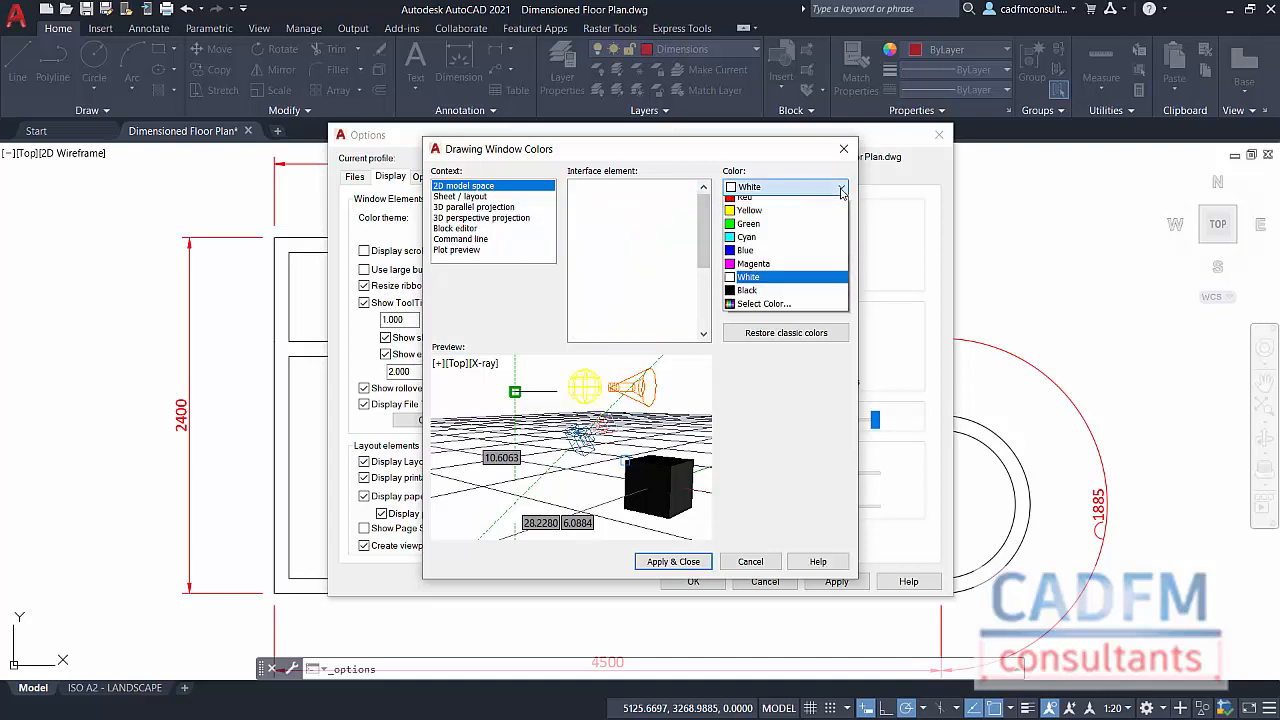
left_click(765, 268)
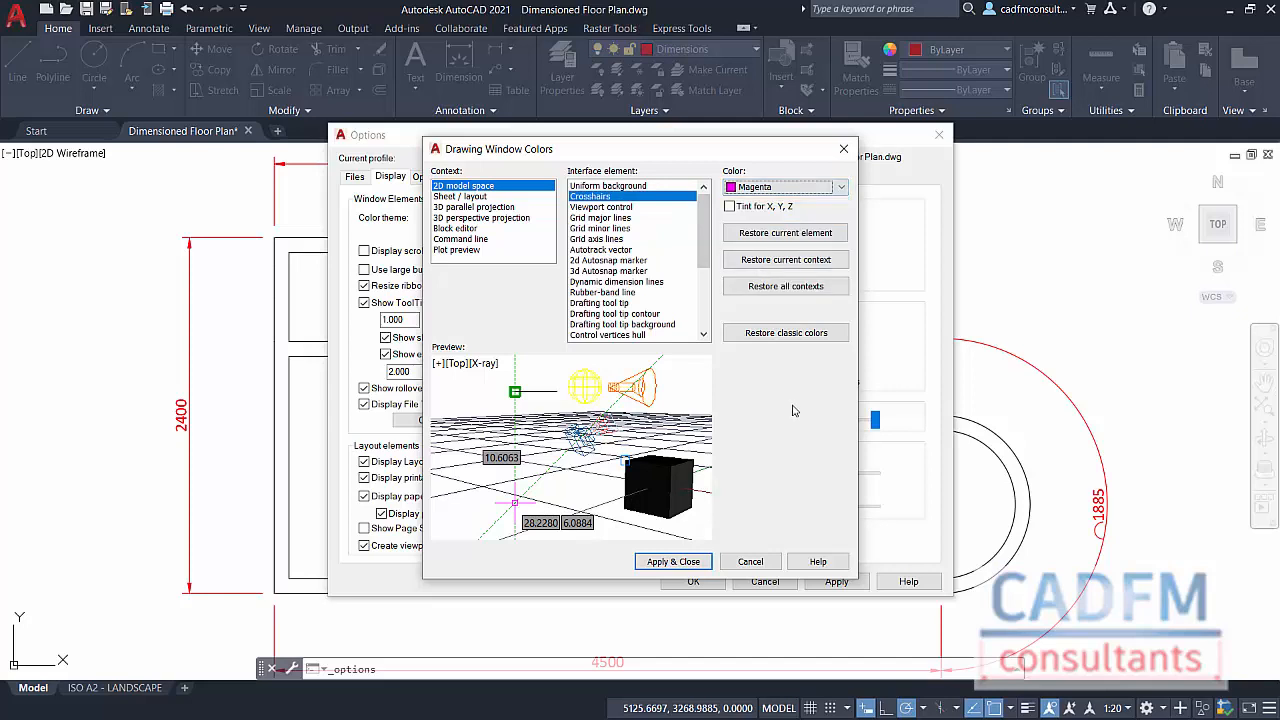
left_click(698, 556)
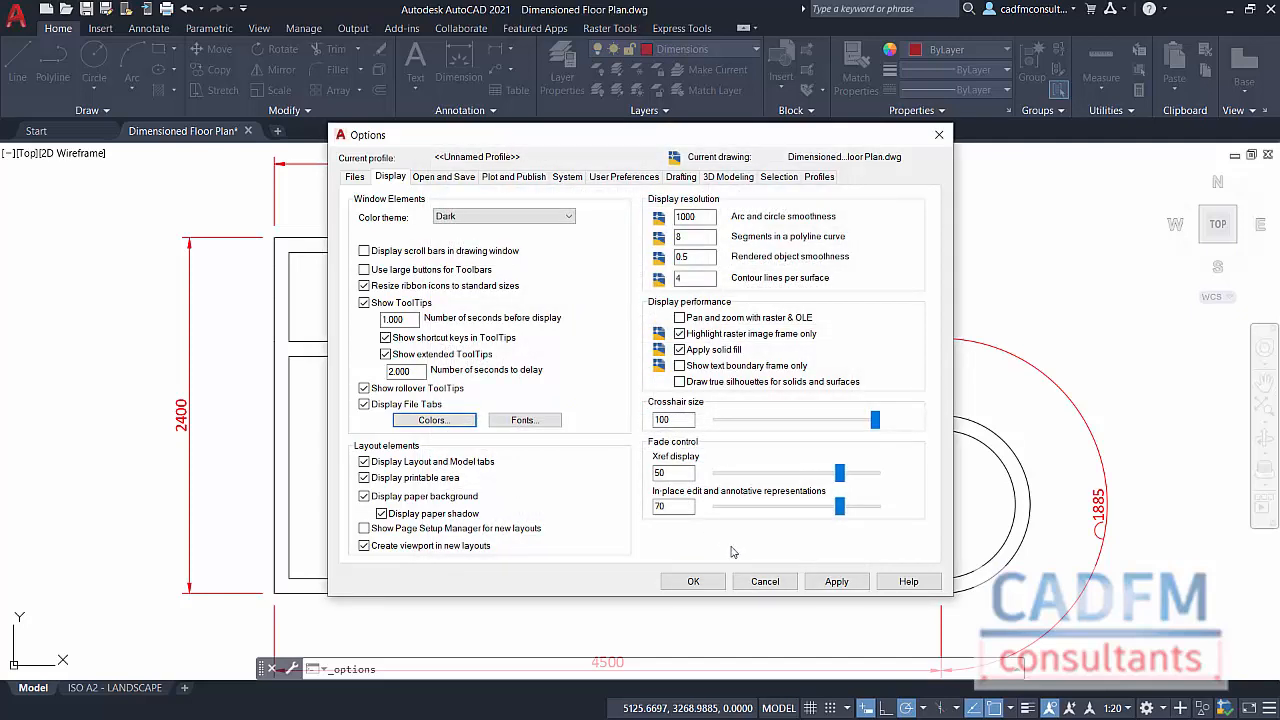
left_click(693, 582)
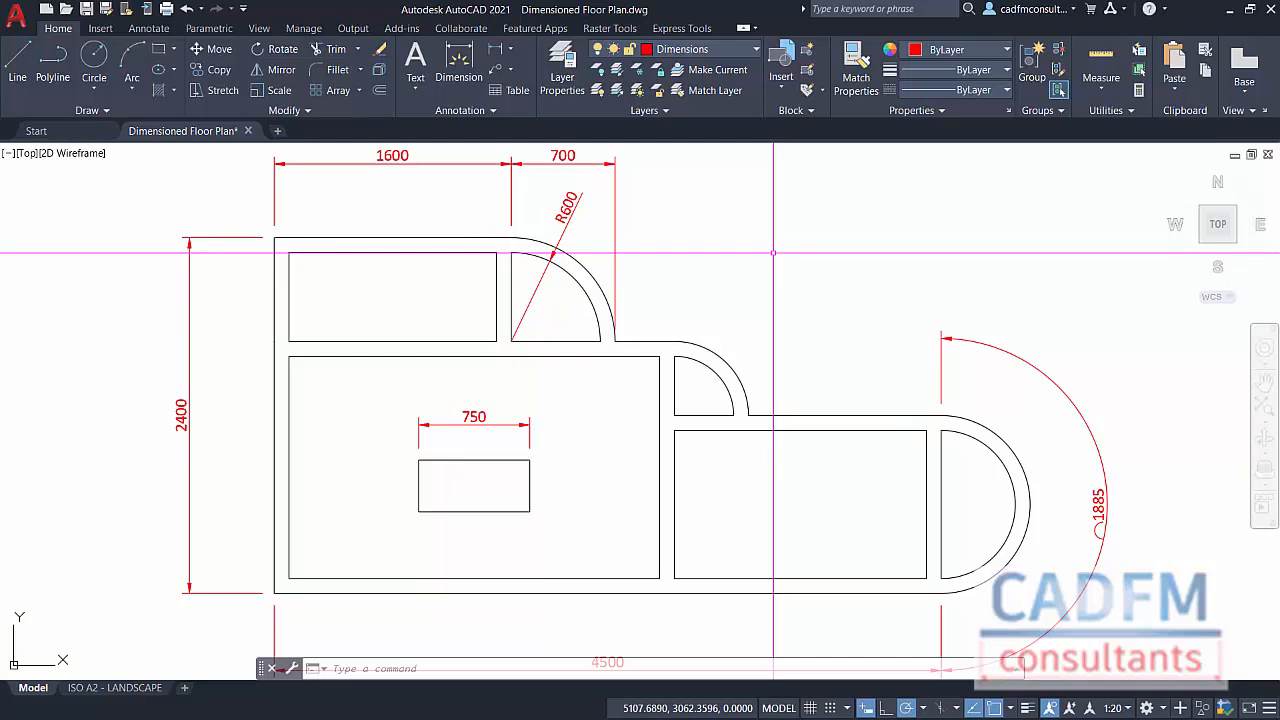
Step: Enlarge the pickbox to size 20 in the selection options and accept the change
right_click(758, 233)
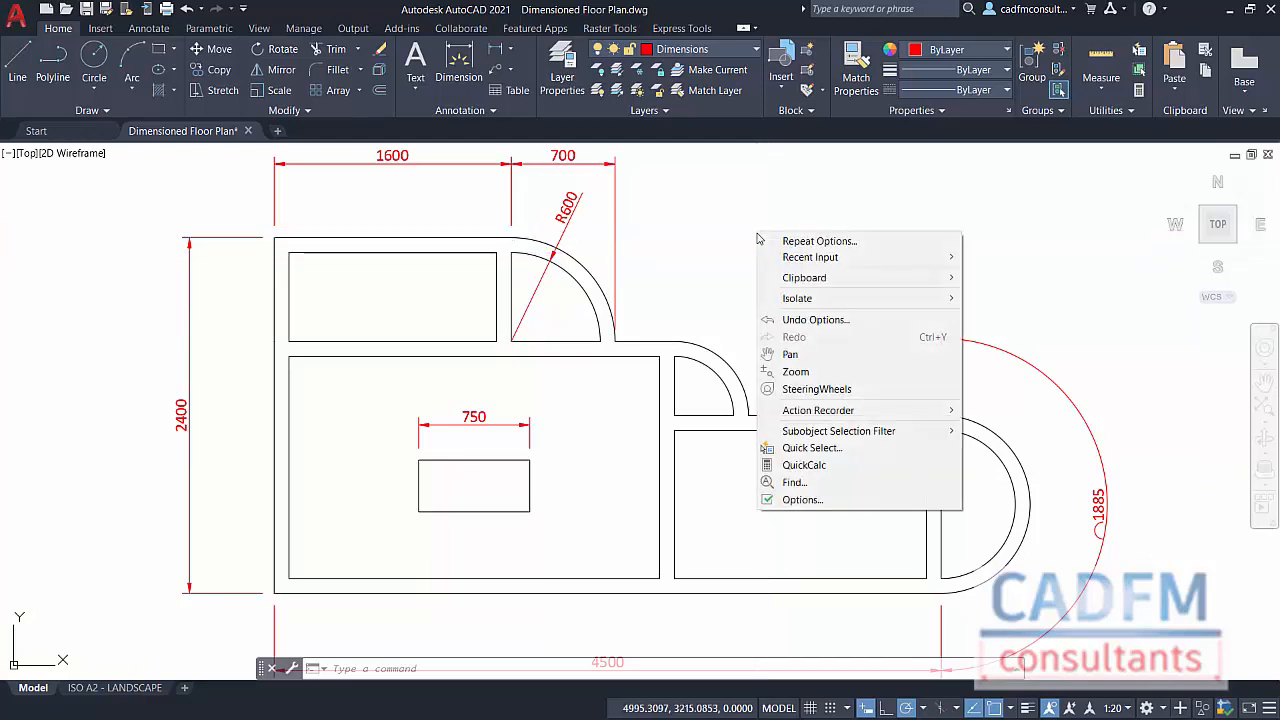
left_click(811, 501)
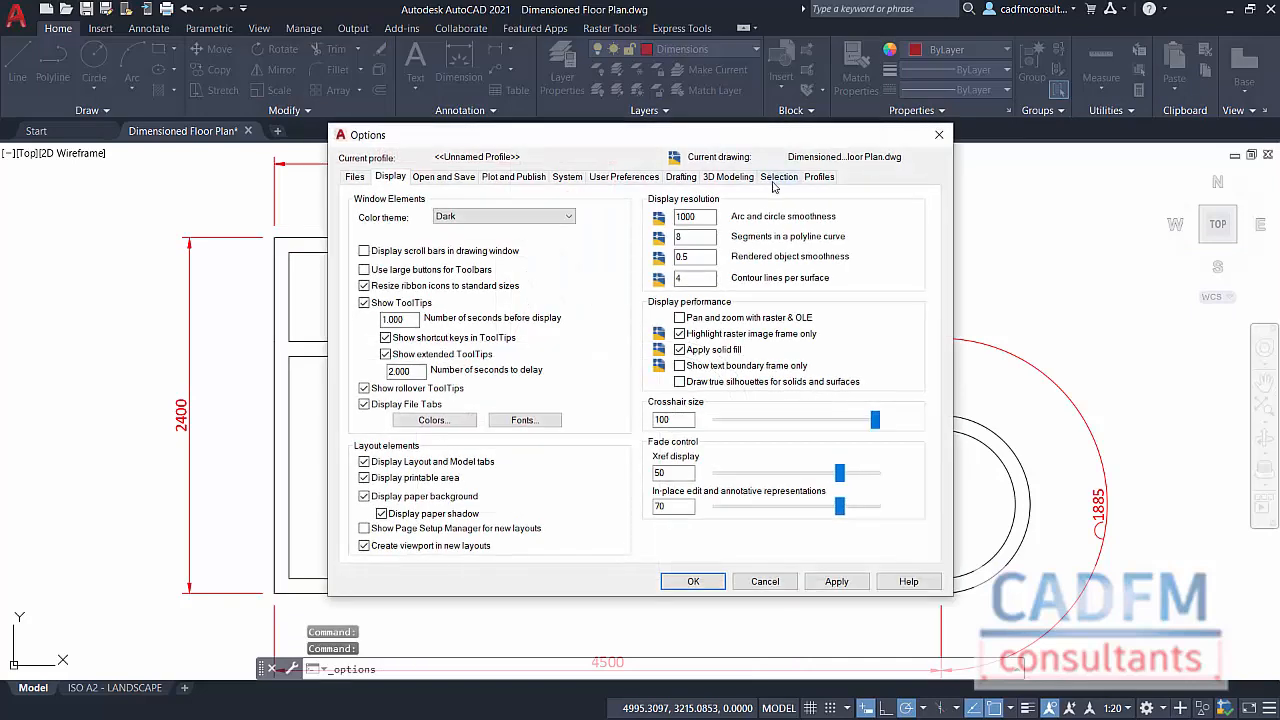
left_click(777, 177)
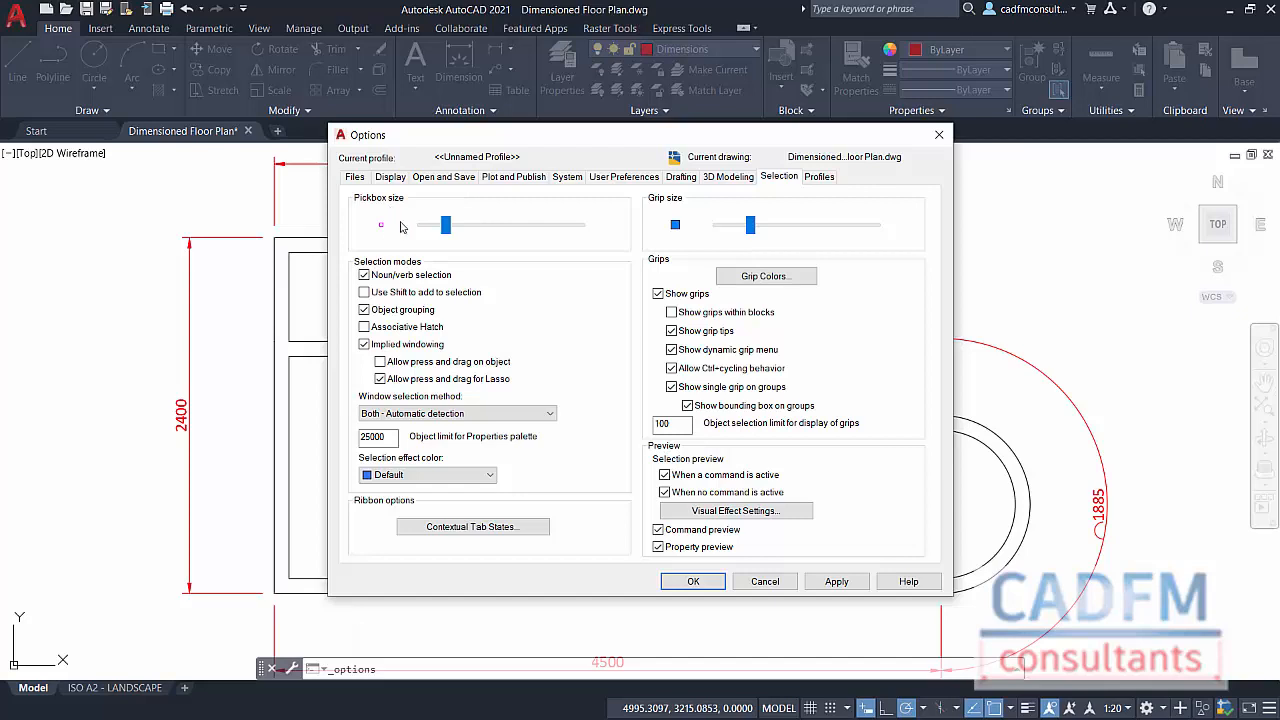
left_click_drag(446, 226, 580, 232)
left_click(693, 581)
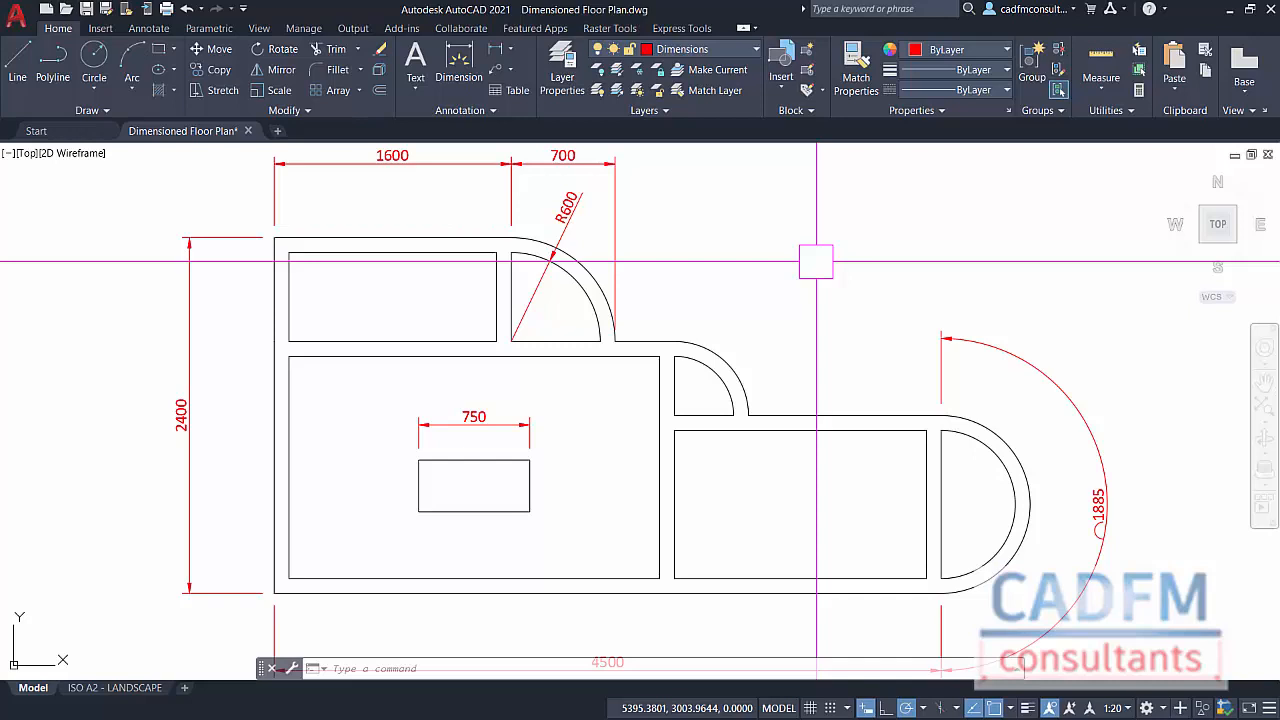
Step: Set the PICKBOX system variable to 3
type("pickbox")
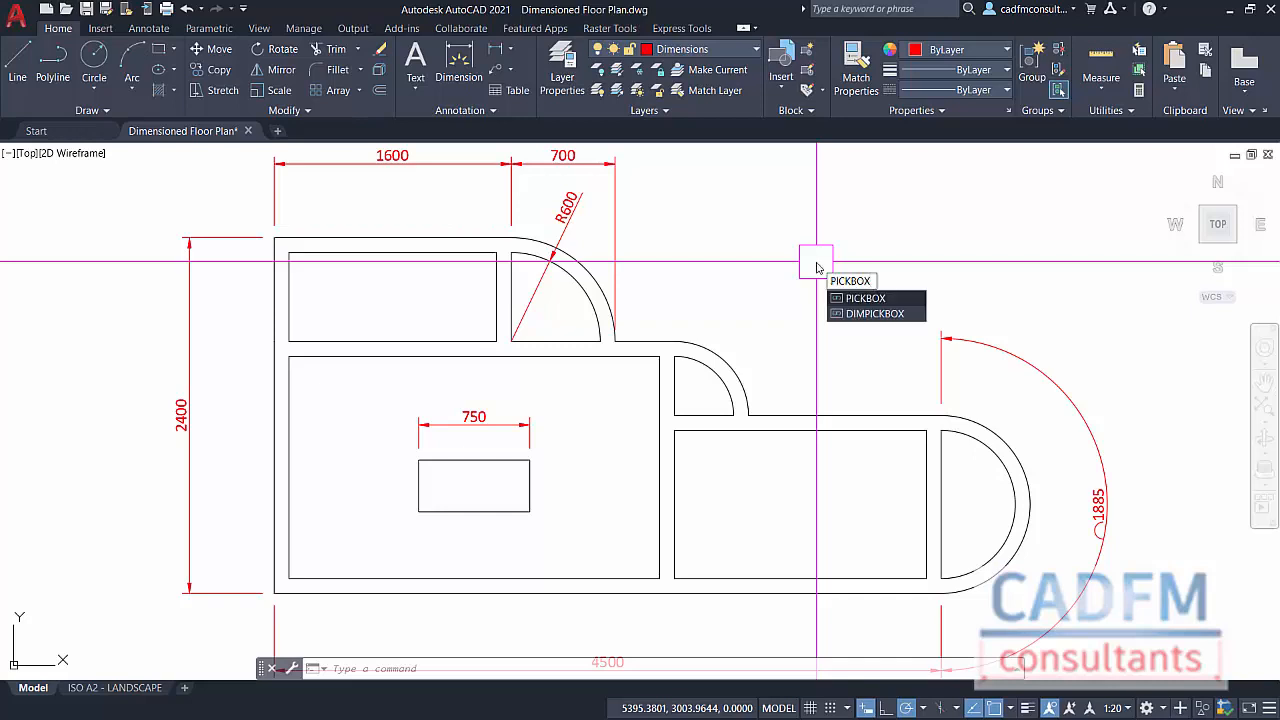
key("Return")
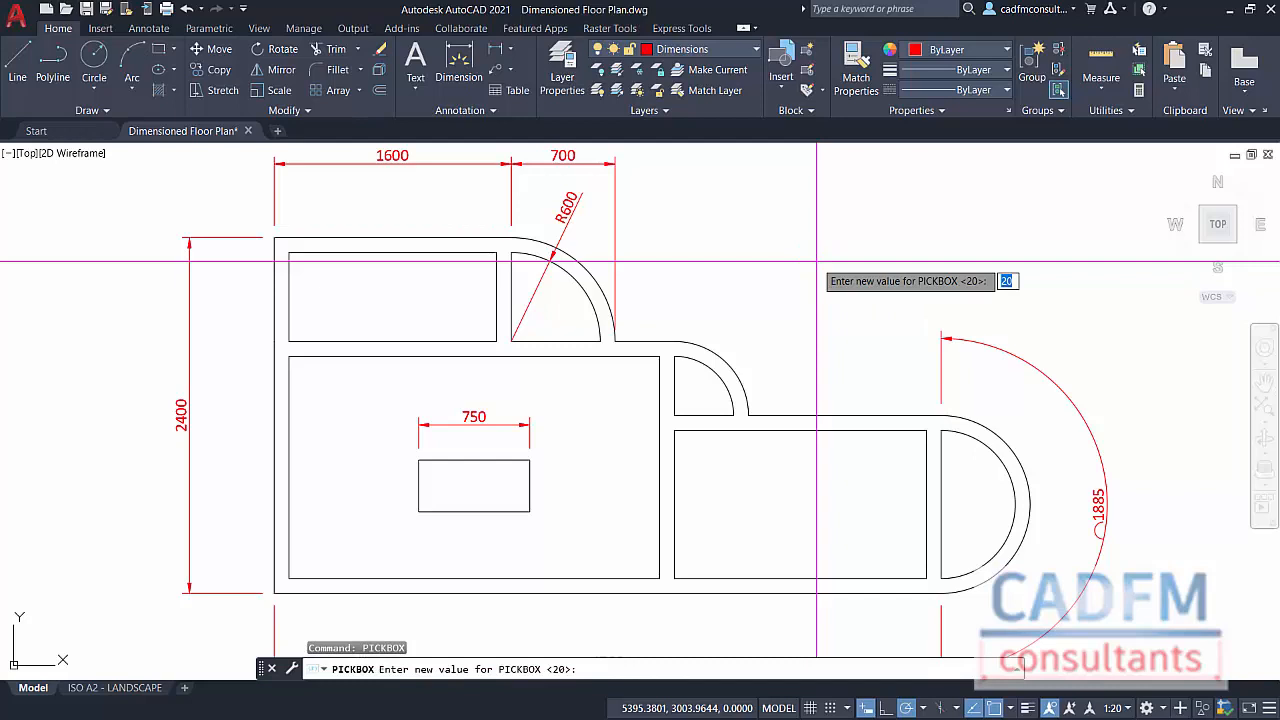
type("3")
key("Return")
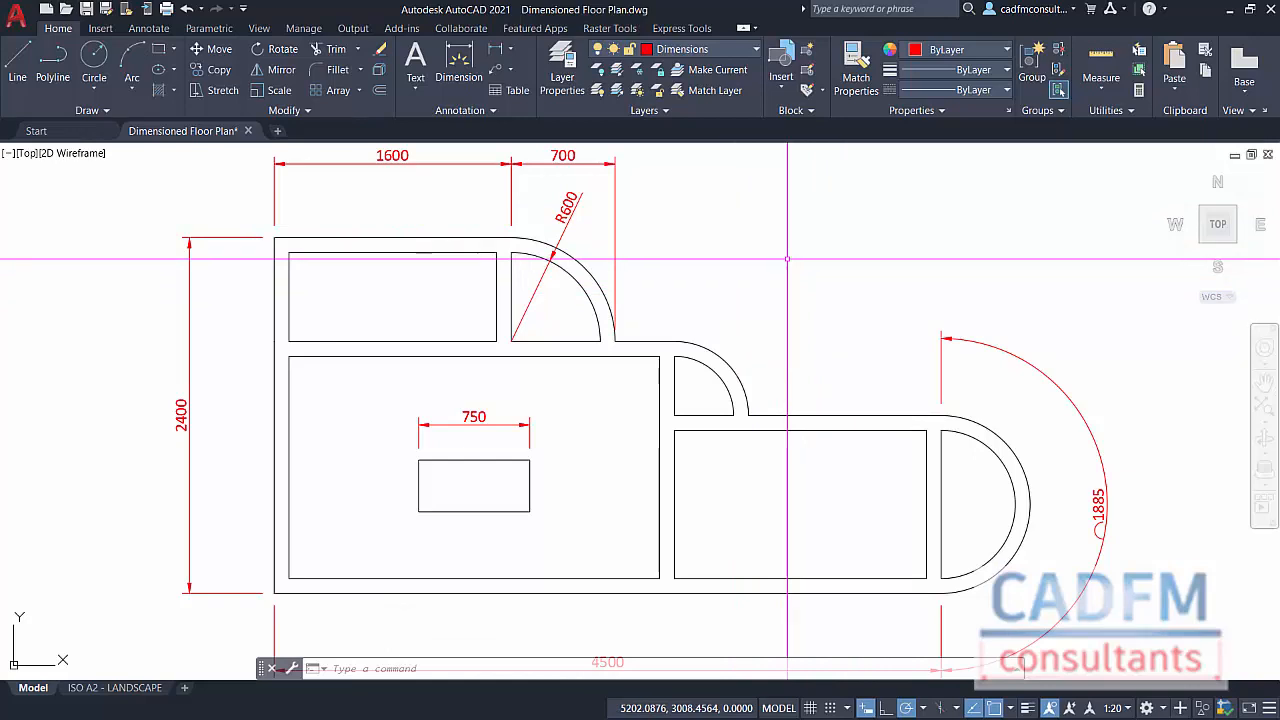
Step: Restore the default color of the 2D model space crosshairs and accept the options
right_click(762, 216)
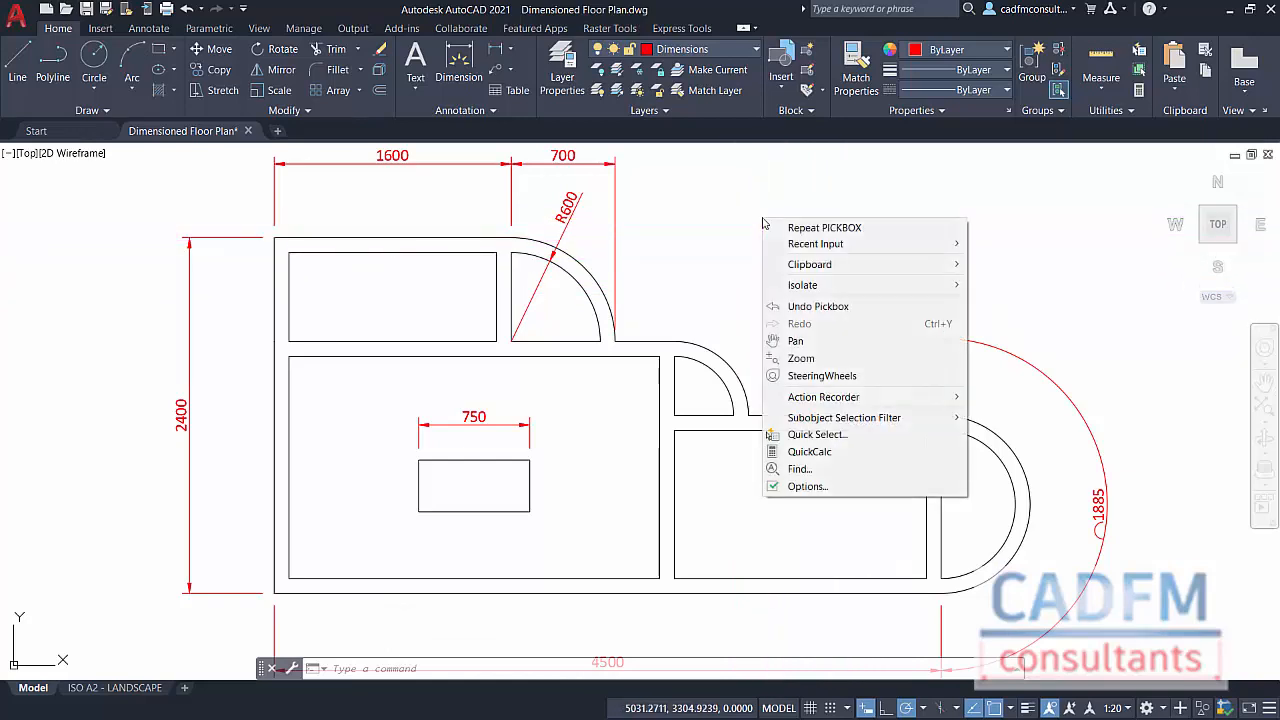
left_click(805, 489)
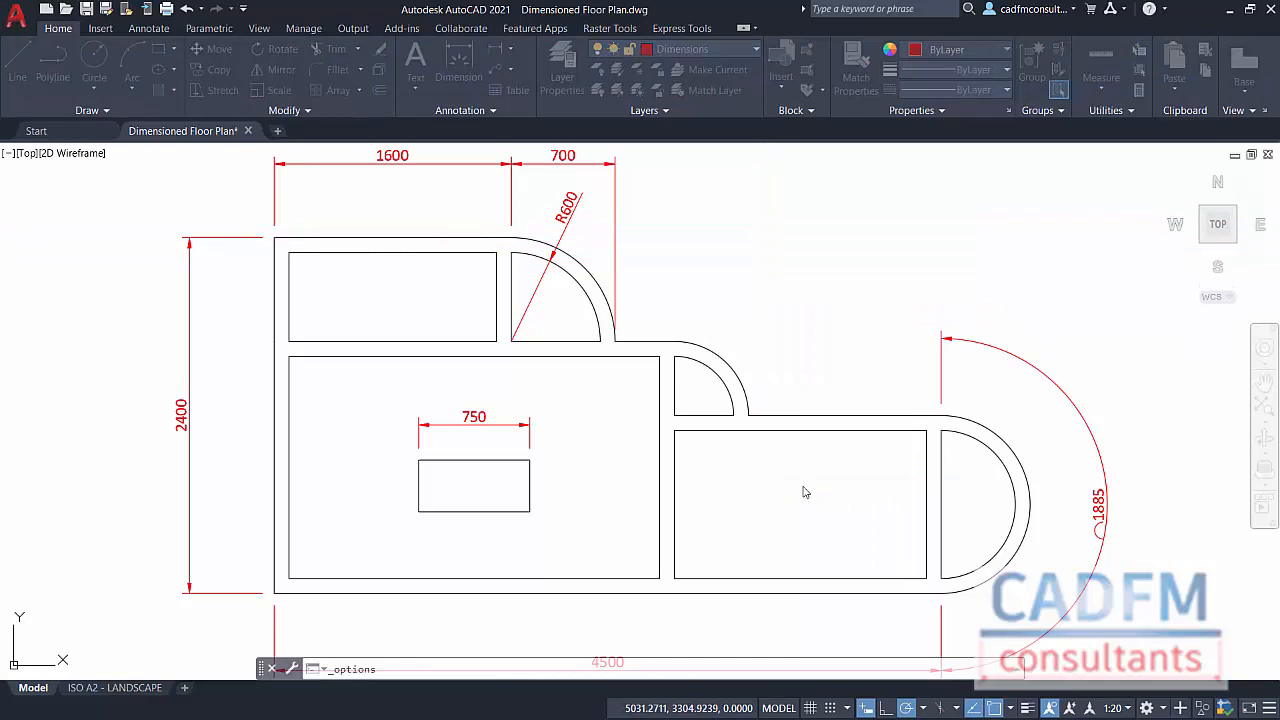
left_click(390, 180)
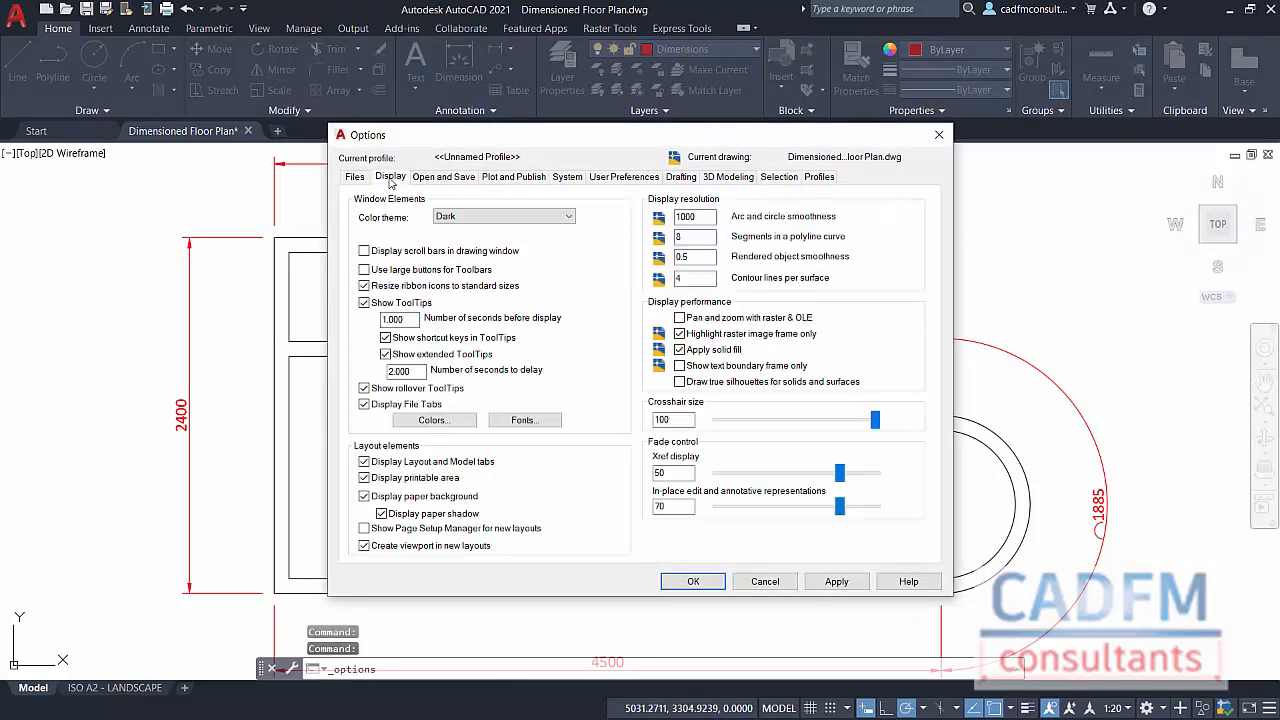
left_click(450, 423)
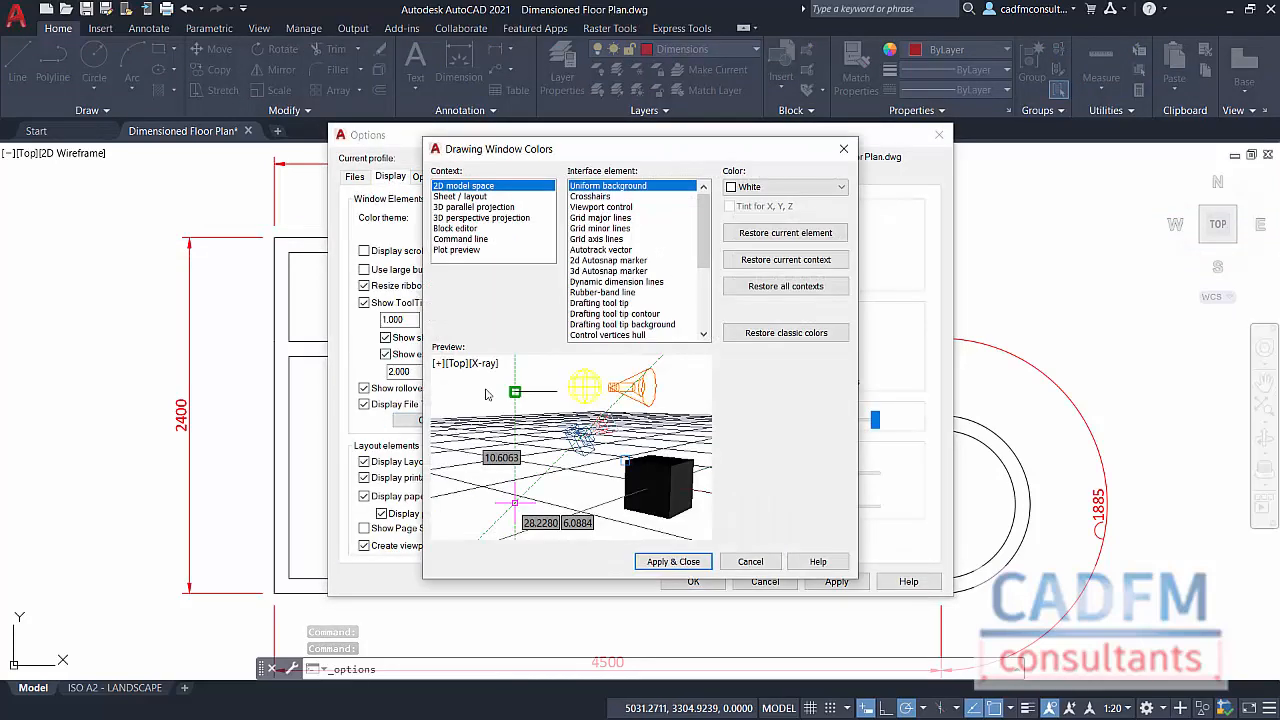
left_click(595, 197)
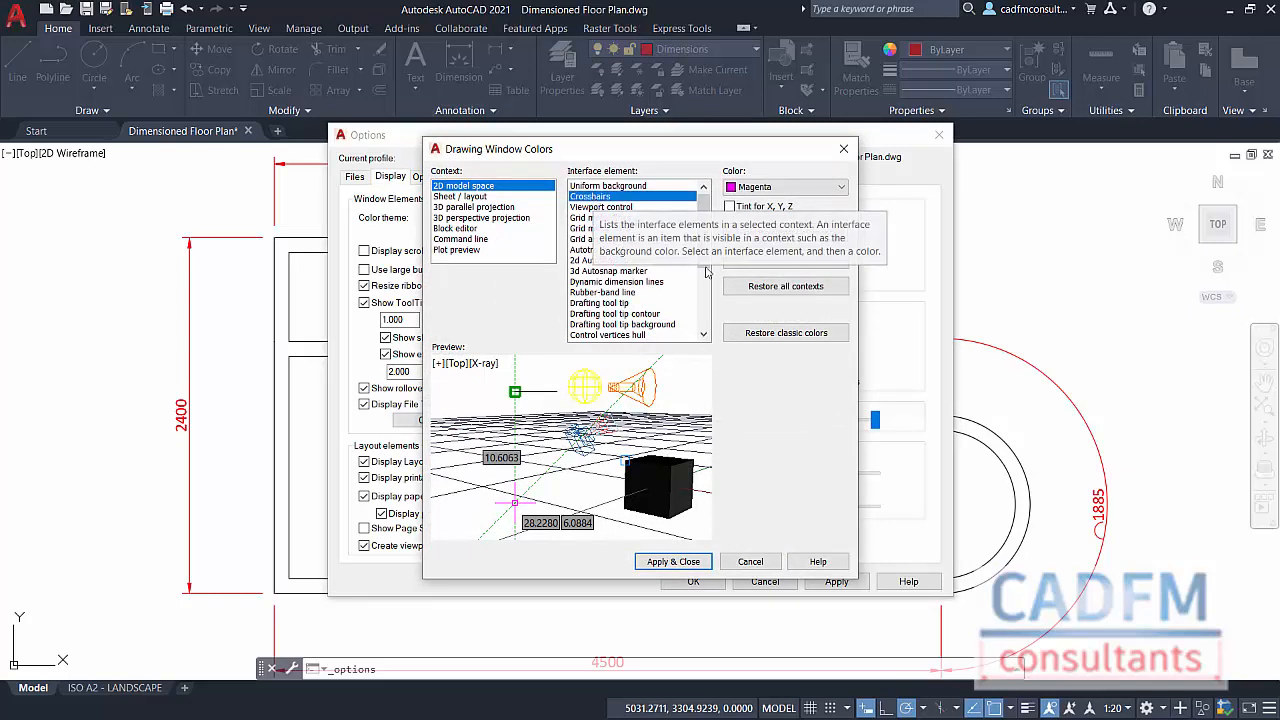
left_click(785, 233)
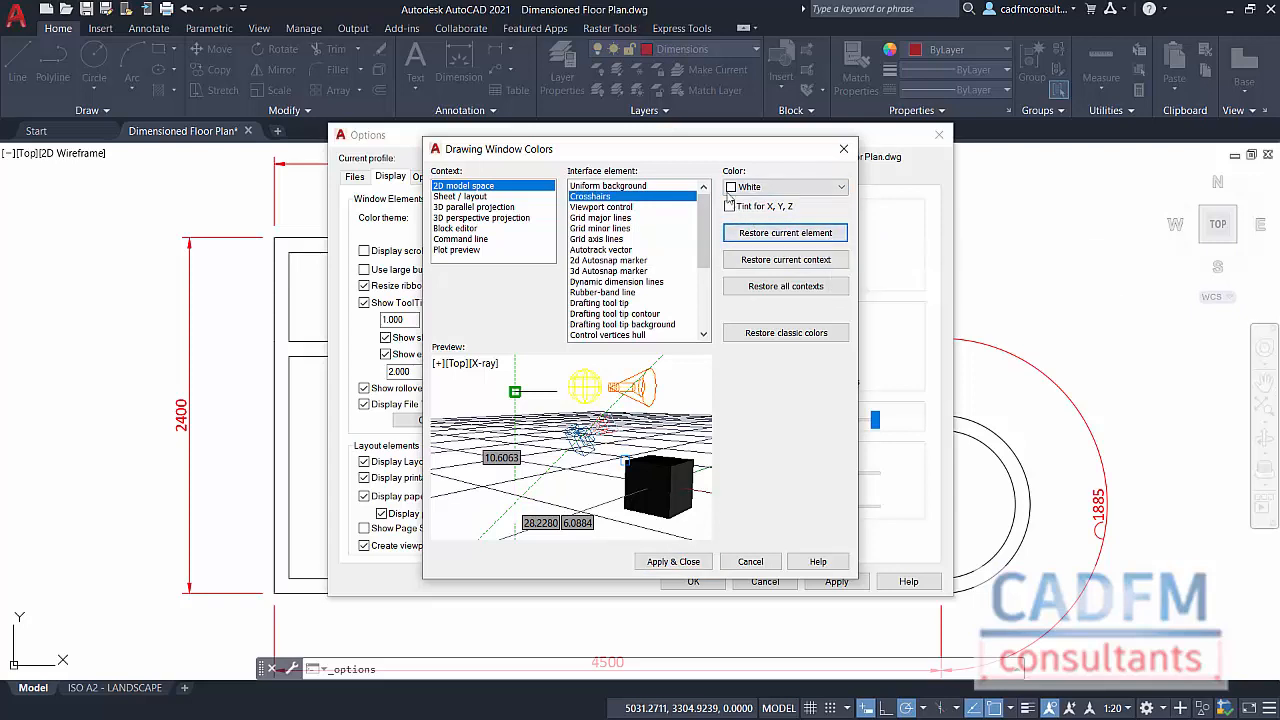
left_click(665, 562)
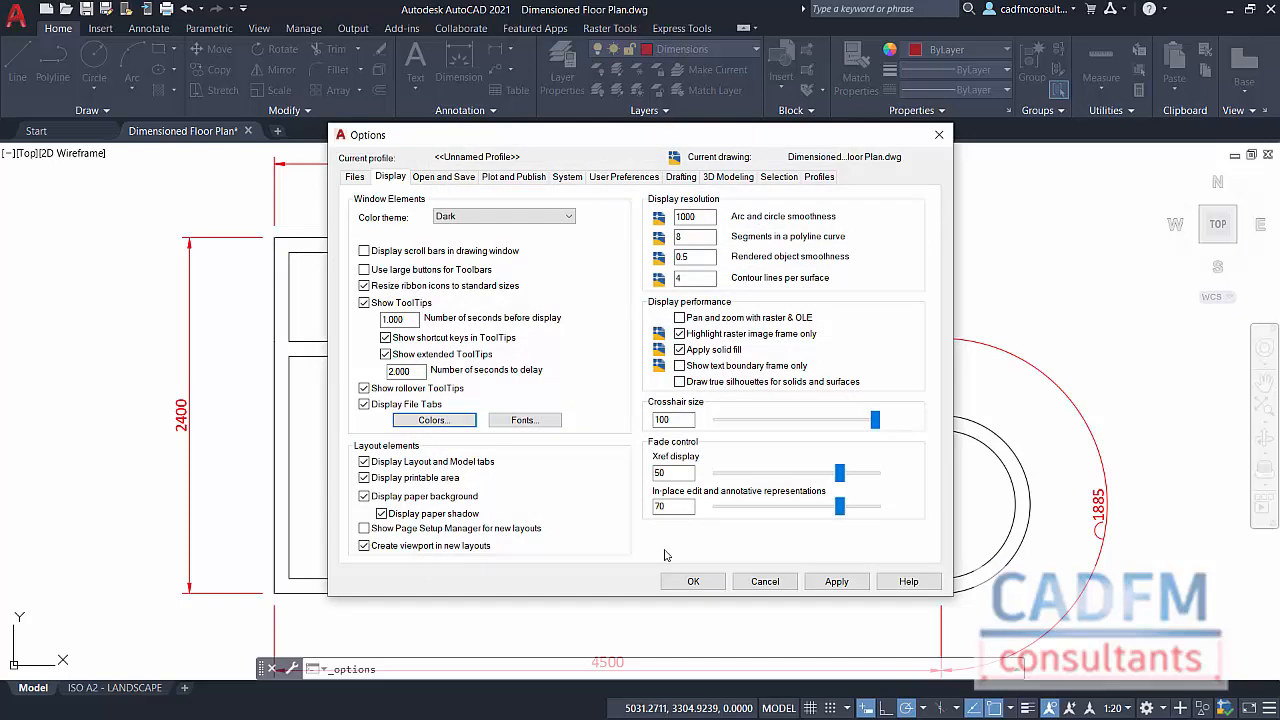
left_click(690, 581)
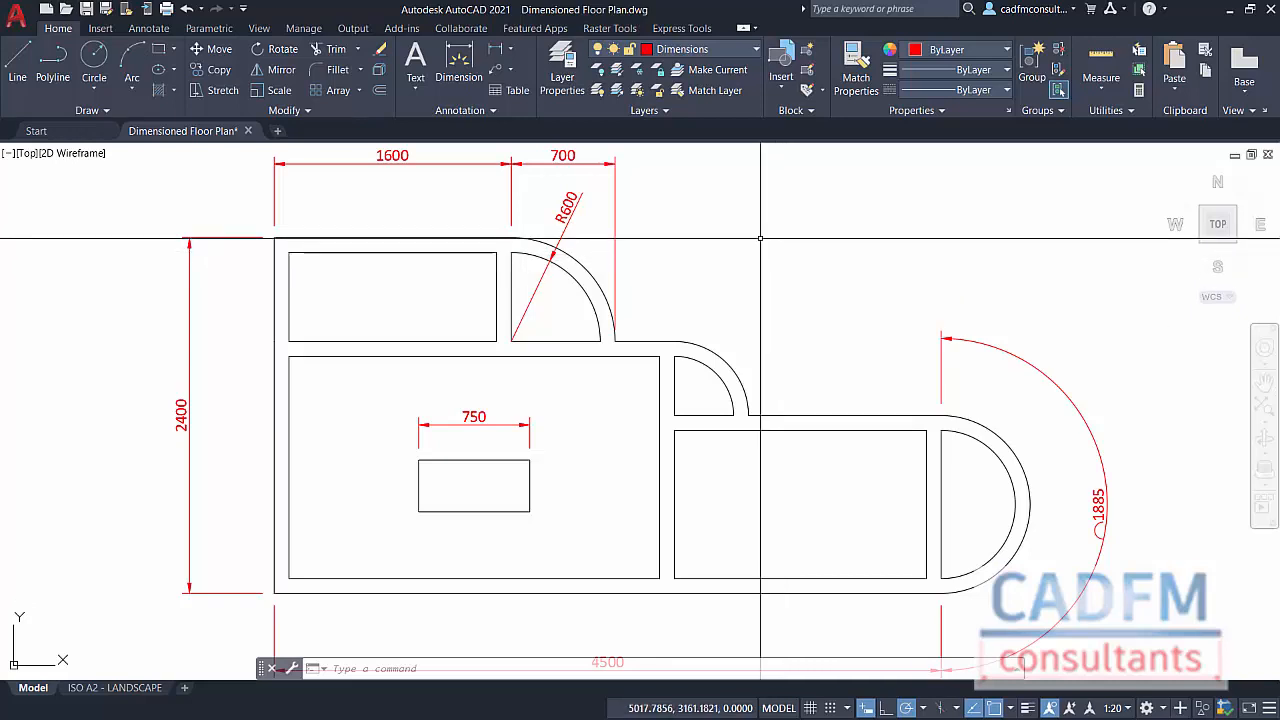
Step: Set the crosshair size to 5 in the display options and accept the change
right_click(760, 226)
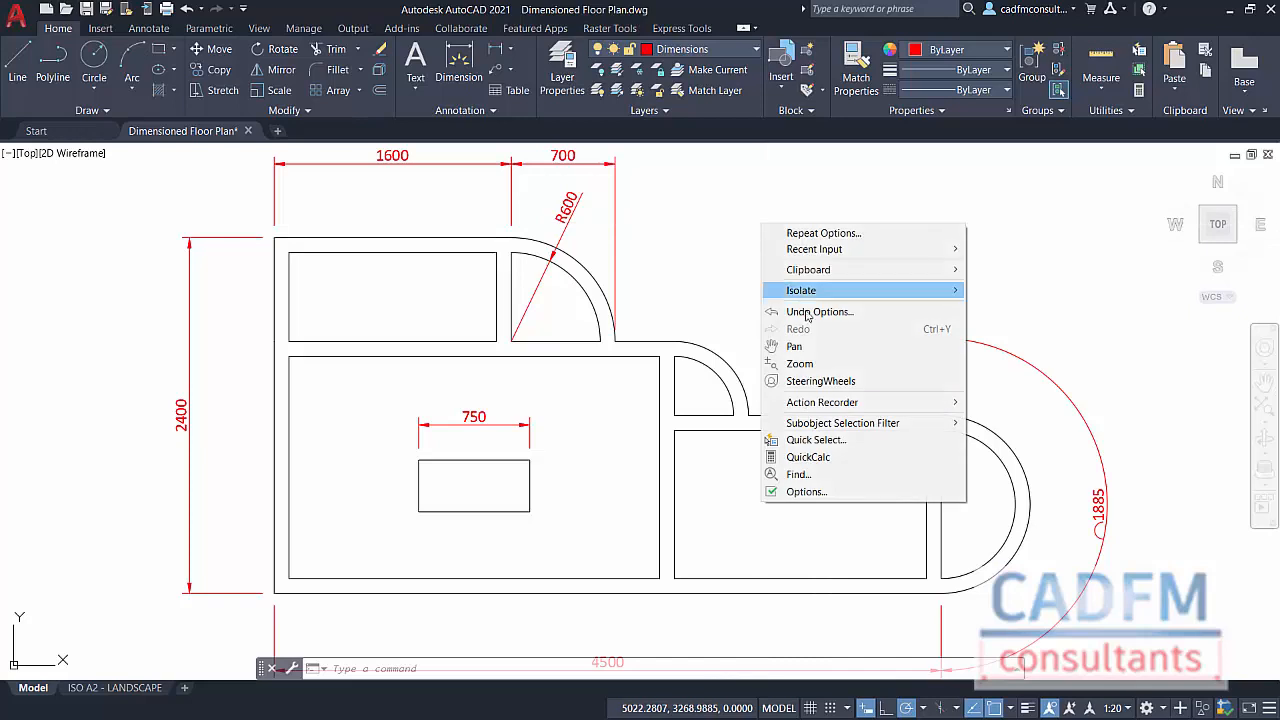
left_click(845, 494)
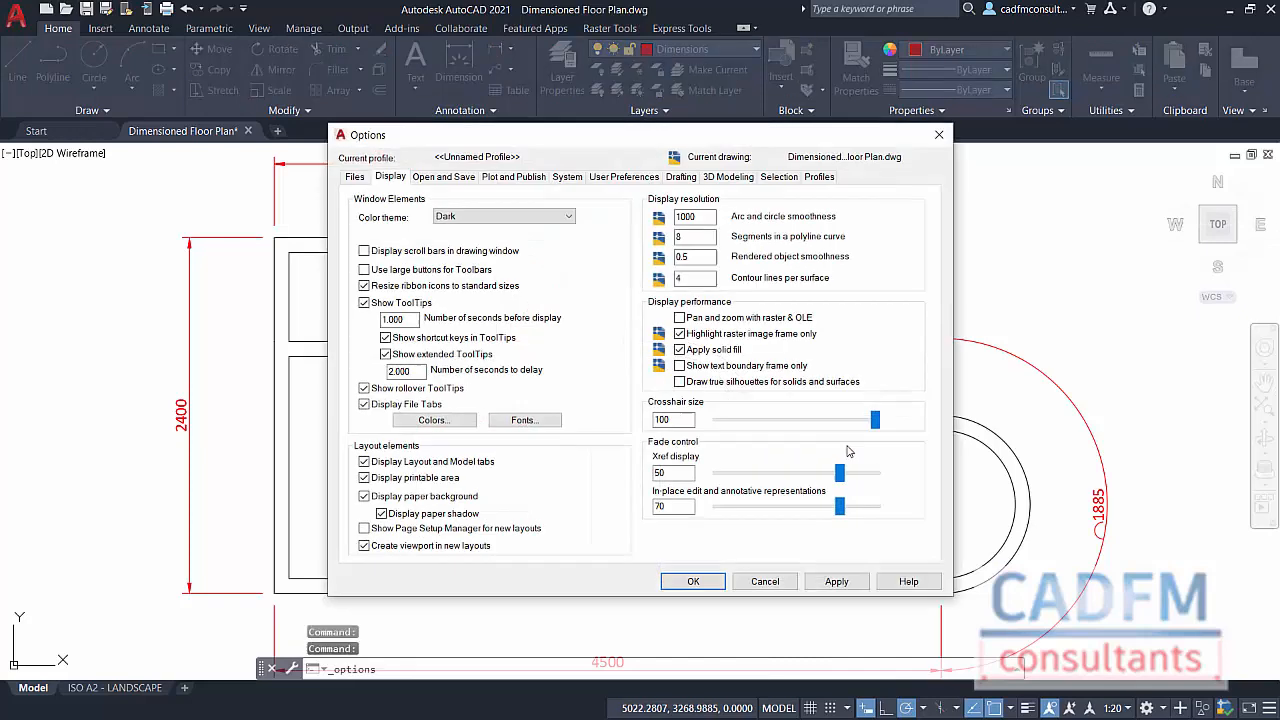
double_click(676, 419)
type("5")
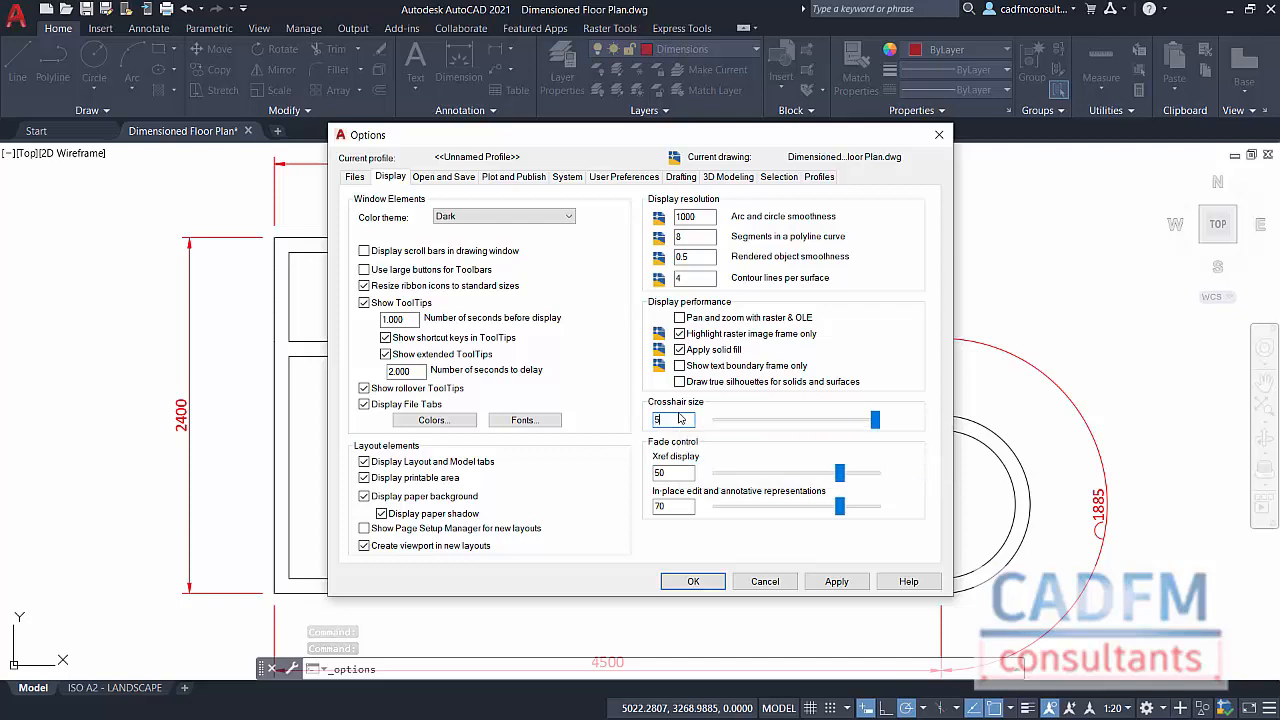
left_click(690, 581)
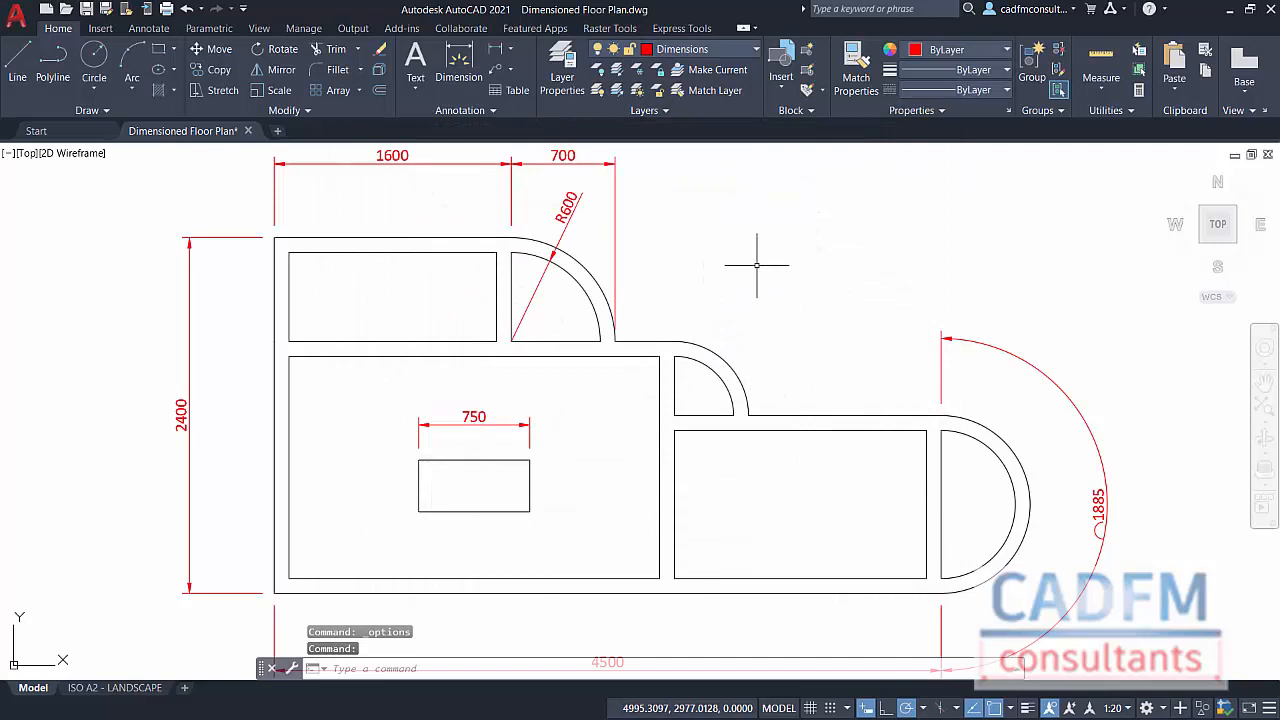